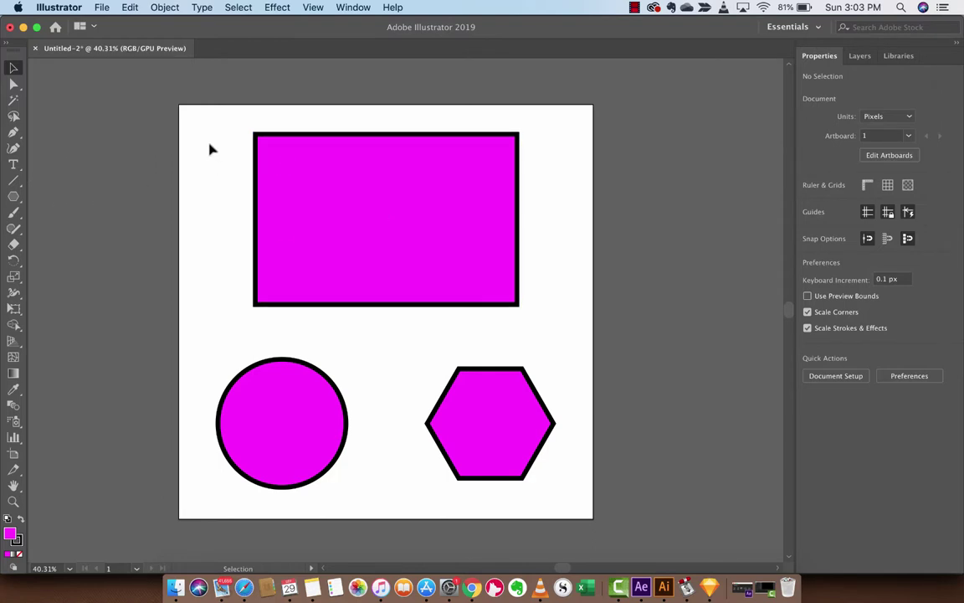
Select the rectangle, circle and hexagon in turn, and reveal the other shape-drawing tools.
{"action": "left_click", "coordinate": [334, 179]}
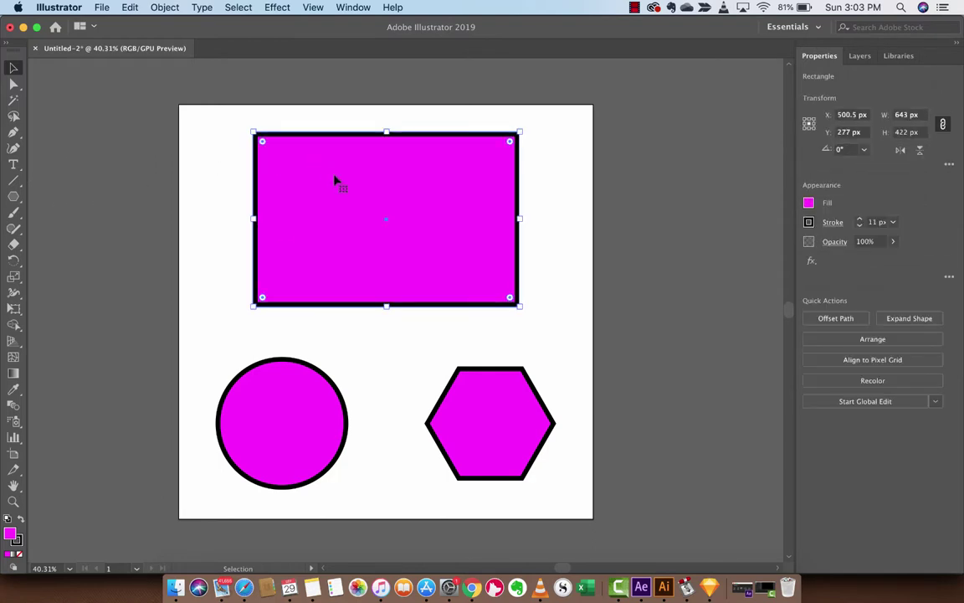
{"action": "left_click", "coordinate": [283, 410]}
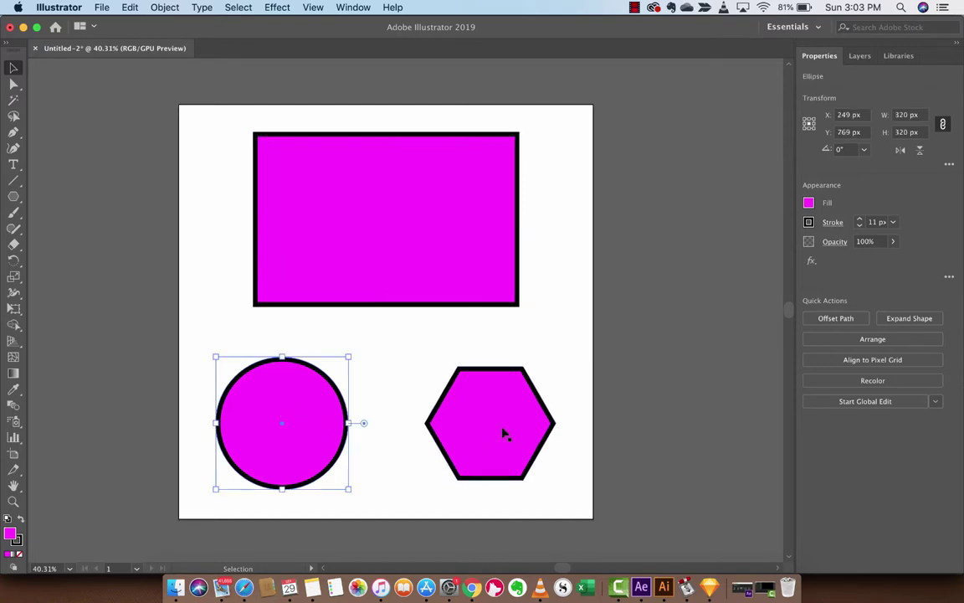
{"action": "left_click", "coordinate": [472, 395]}
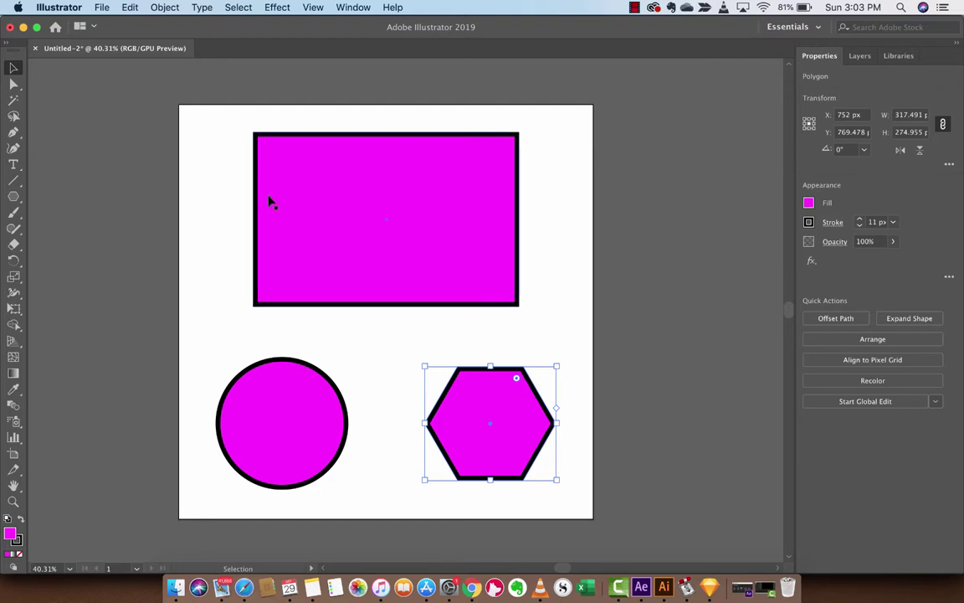
{"action": "left_click", "coordinate": [14, 195]}
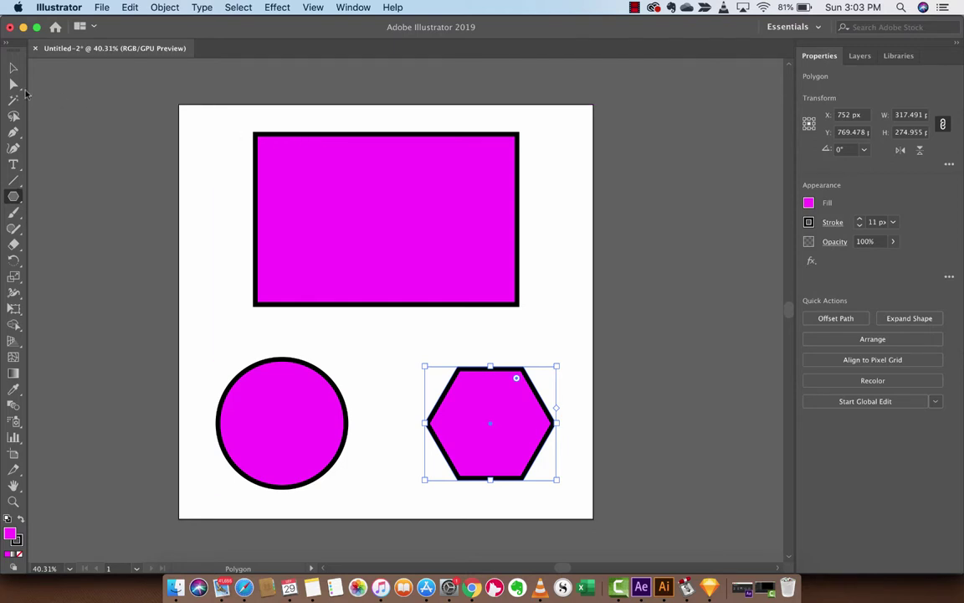
Try rounding all the rectangle's corners into a pill shape, then undo and reset the radius to zero.
{"action": "left_click", "coordinate": [13, 67]}
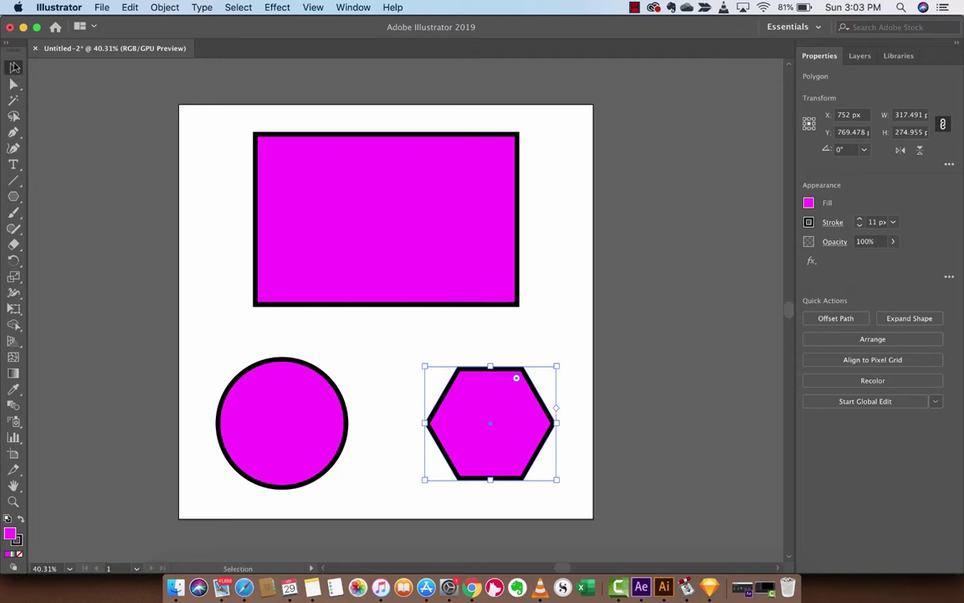
{"action": "left_click", "coordinate": [319, 136]}
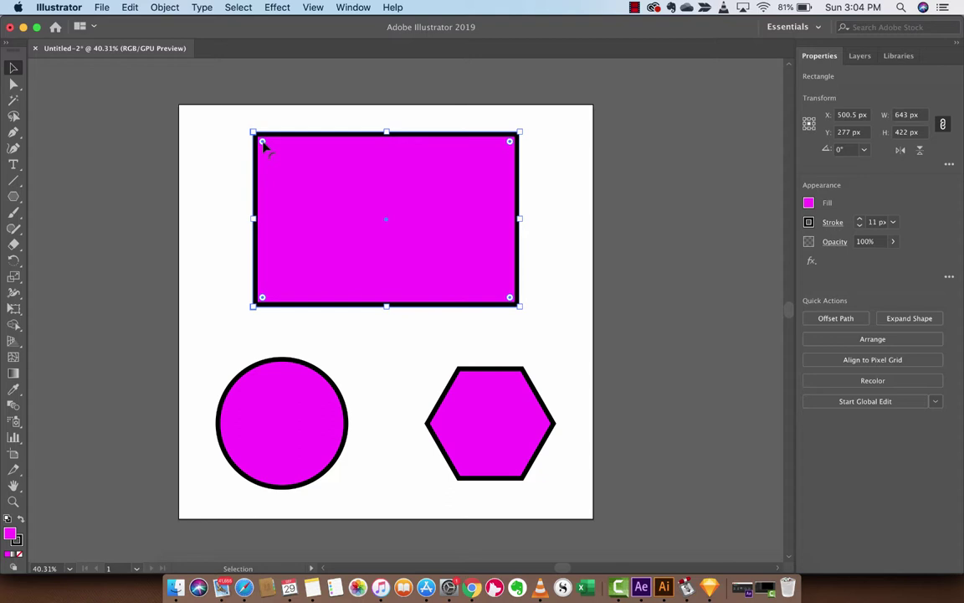
{"action": "left_click_drag", "start_coordinate": [263, 143], "coordinate": [353, 264]}
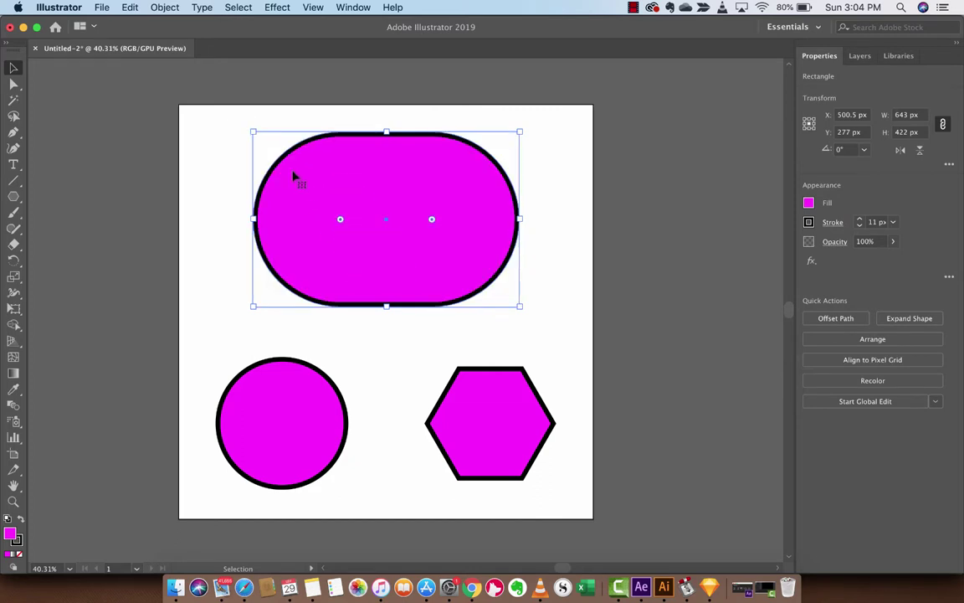
{"action": "key", "text": "super+z"}
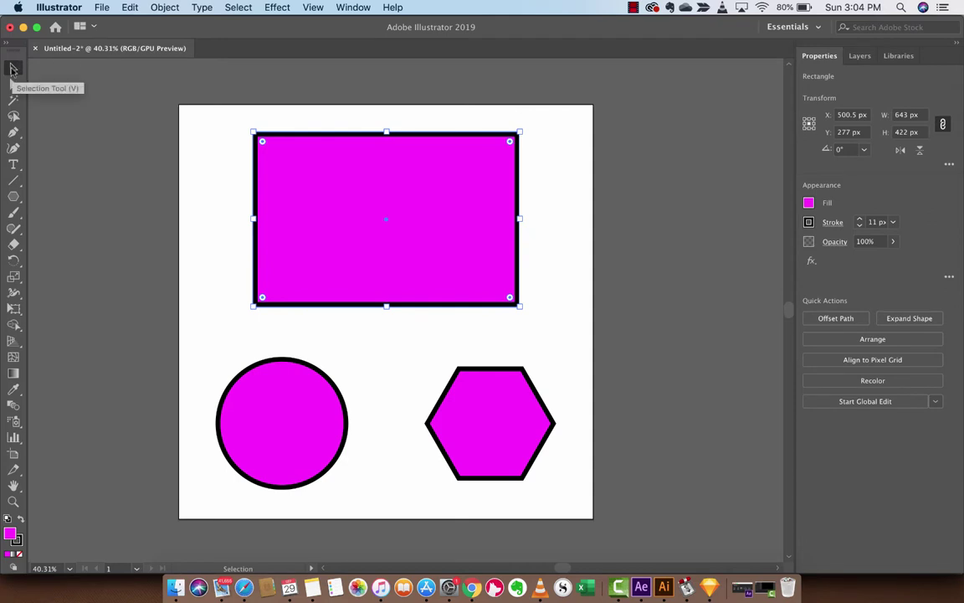
{"action": "left_click", "coordinate": [13, 69]}
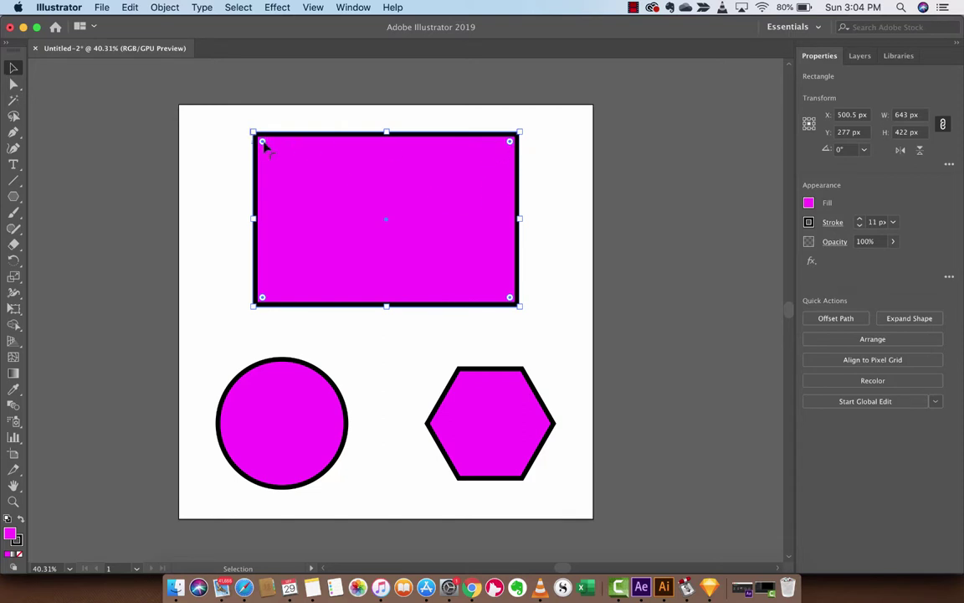
{"action": "left_click_drag", "start_coordinate": [262, 142], "coordinate": [389, 260]}
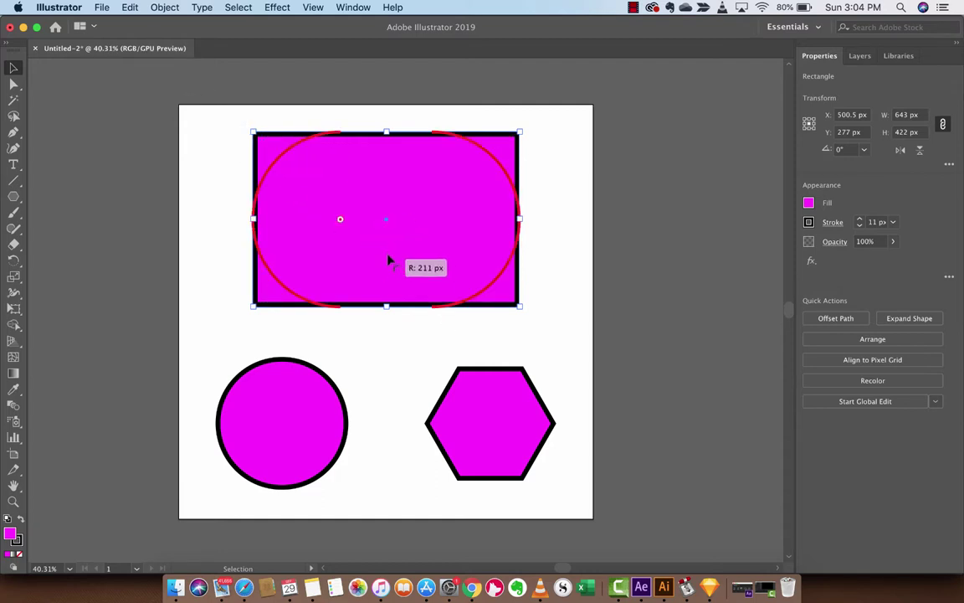
{"action": "left_click_drag", "start_coordinate": [388, 261], "coordinate": [80, 76]}
With Direct Selection, try rounding the top-left corner, then two opposite corners into a leaf, undoing each.
{"action": "left_click_drag", "start_coordinate": [13, 84], "coordinate": [85, 94]}
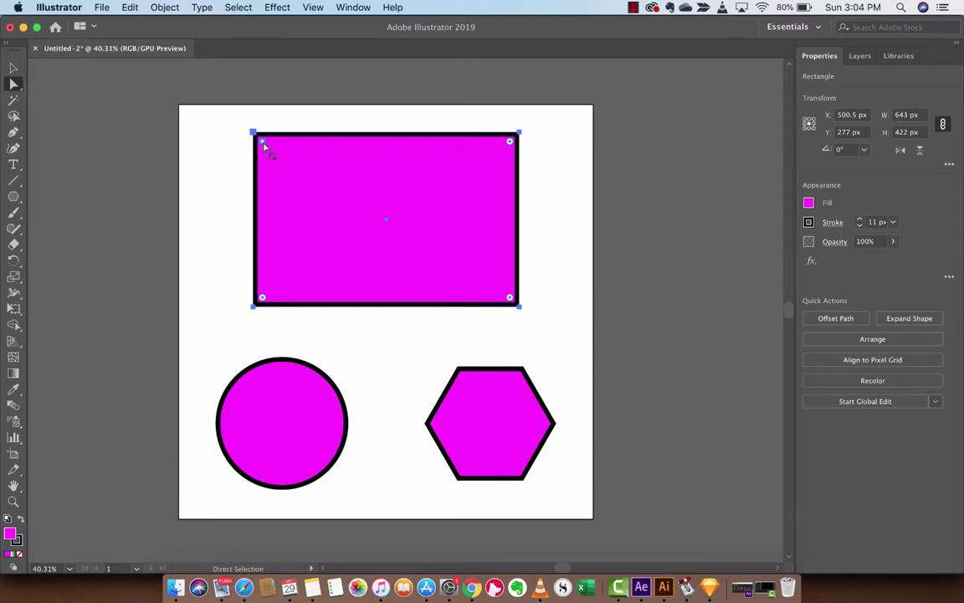
{"action": "left_click_drag", "start_coordinate": [263, 144], "coordinate": [350, 234]}
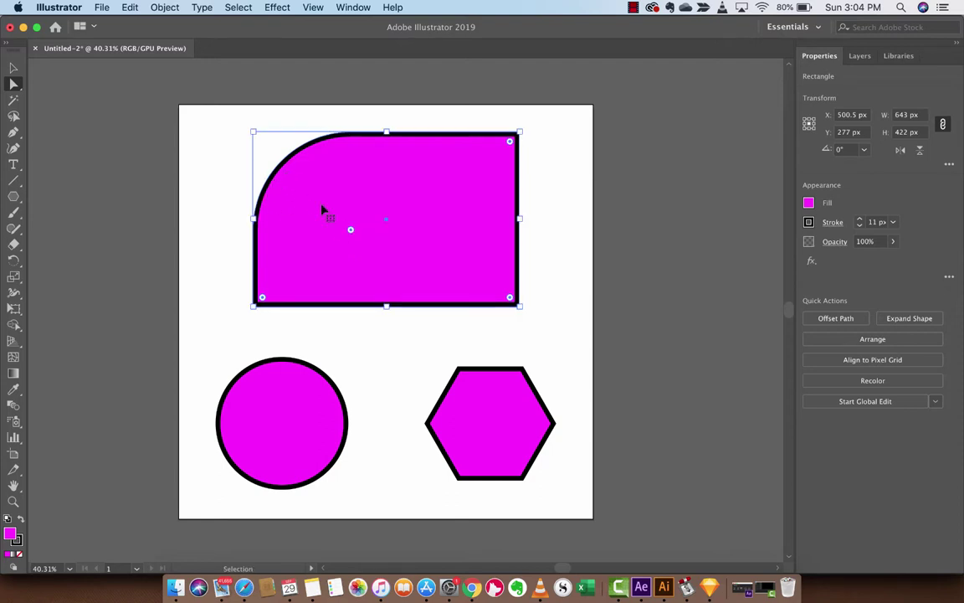
{"action": "key", "text": "super+z"}
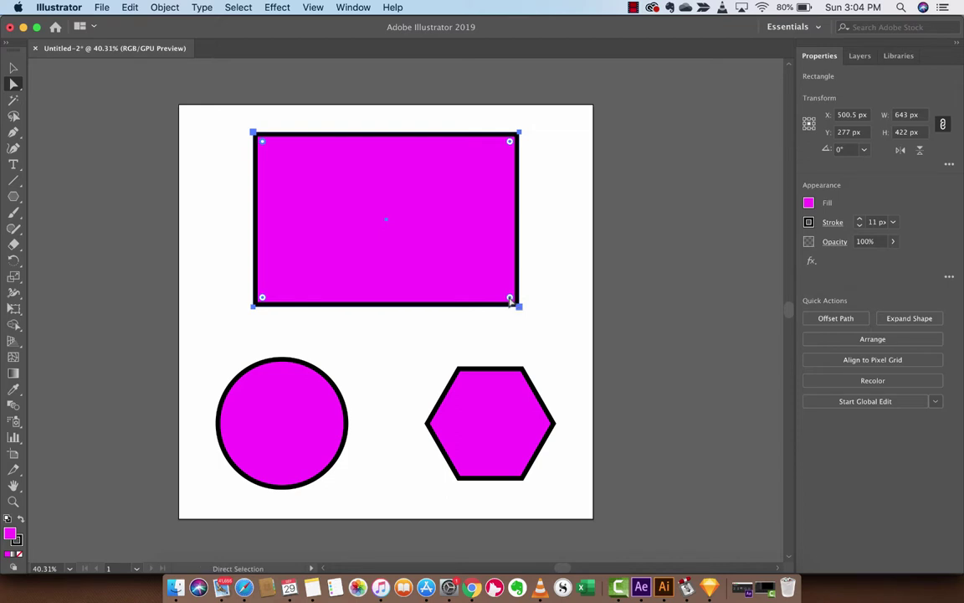
{"action": "left_click_drag", "start_coordinate": [510, 299], "coordinate": [304, 127]}
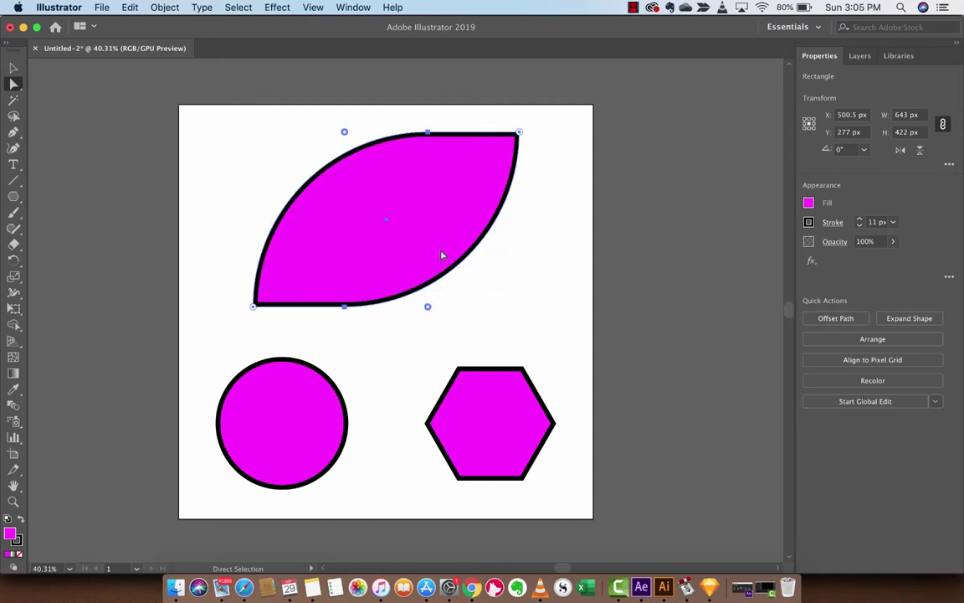
{"action": "key", "text": "super+z"}
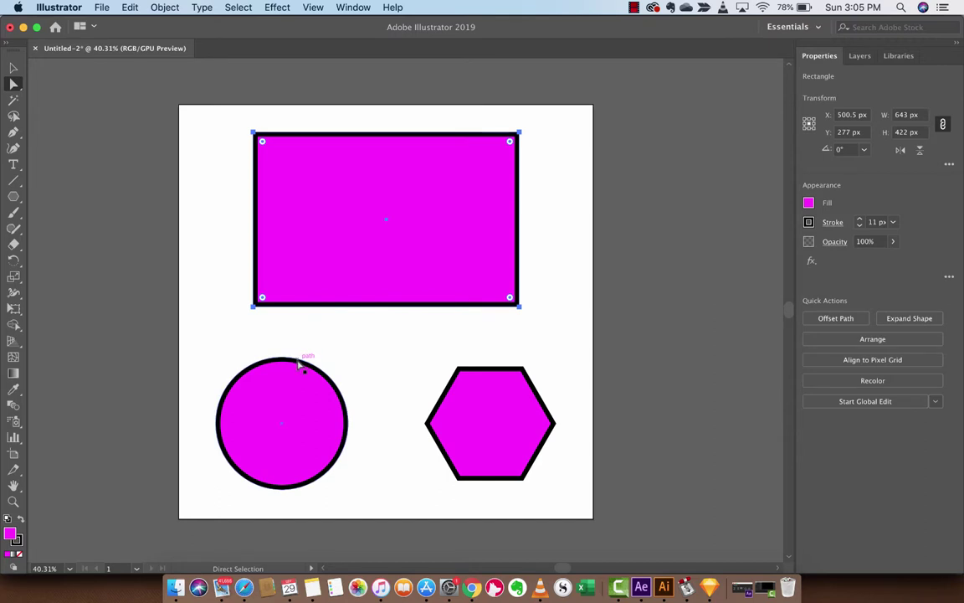
Select the circle, show its bounding box, and try cutting a pie wedge, then undo it.
{"action": "left_click", "coordinate": [13, 67]}
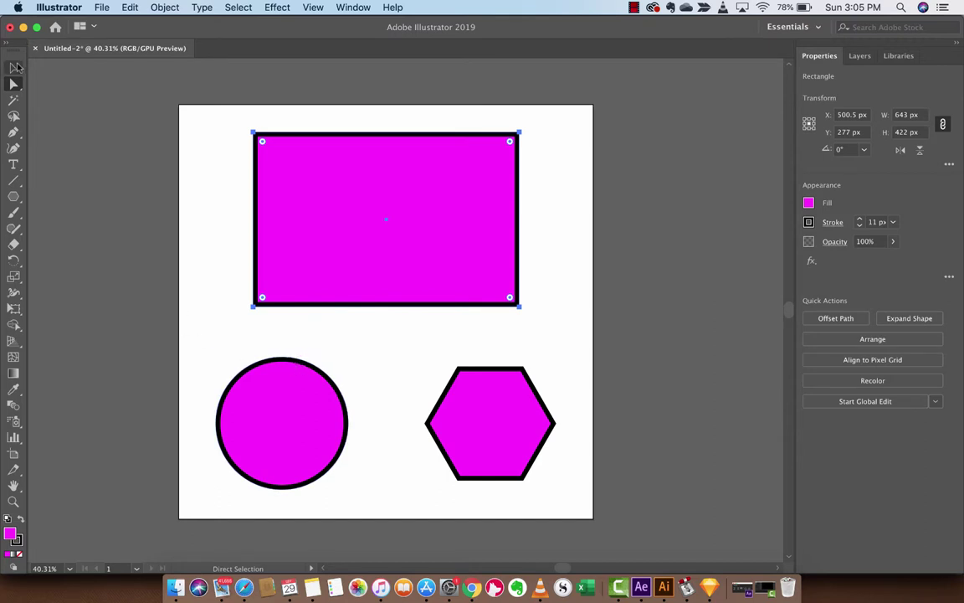
{"action": "left_click", "coordinate": [276, 395]}
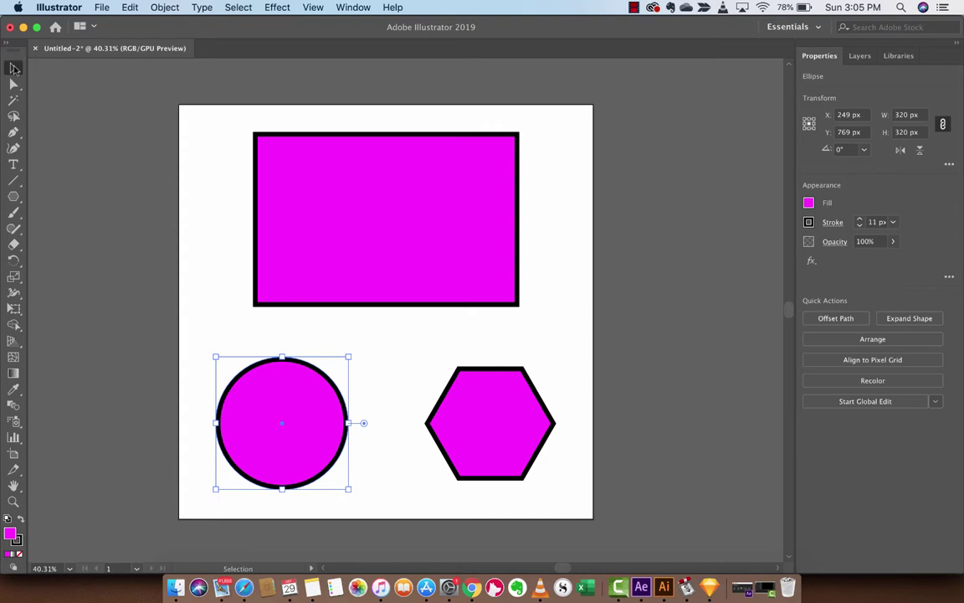
{"action": "key", "text": "super+shift+b"}
{"action": "left_click_drag", "start_coordinate": [365, 424], "coordinate": [350, 471]}
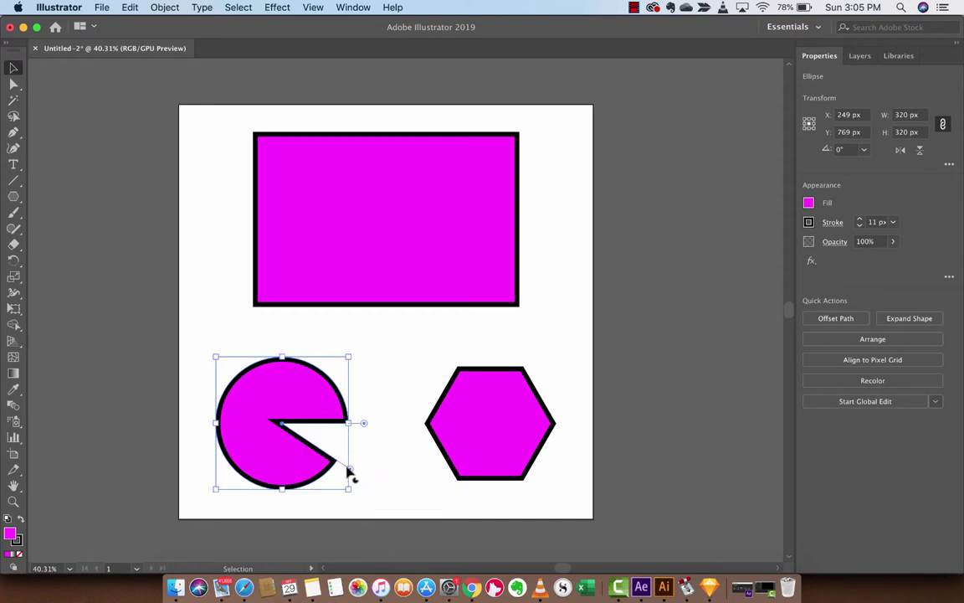
{"action": "key", "text": "super+z"}
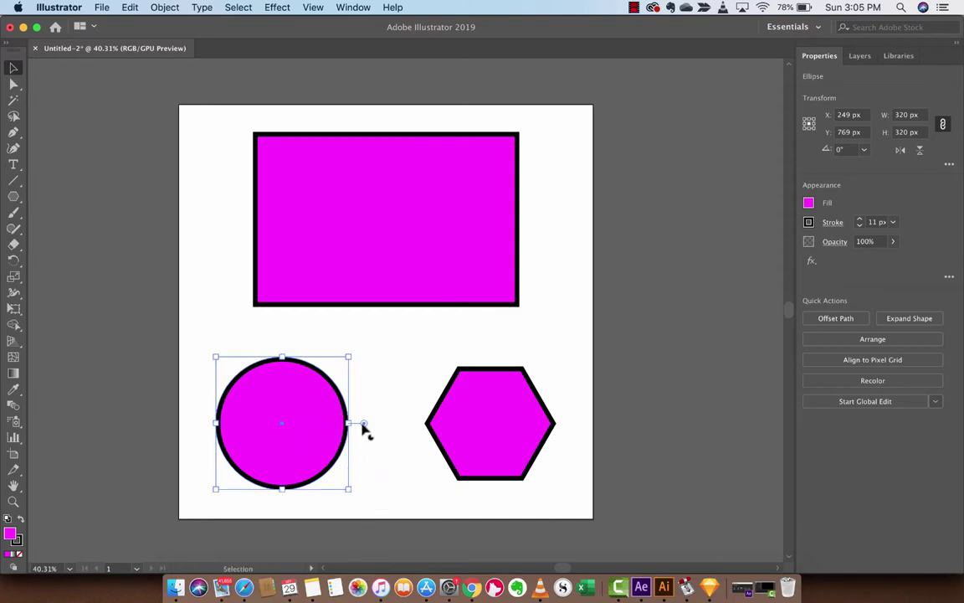
Set the pie's start and end angles so a wedge opens on the right like Pac-Man.
{"action": "mouse_move", "coordinate": [837, 58]}
{"action": "left_click_drag", "start_coordinate": [364, 426], "coordinate": [353, 372]}
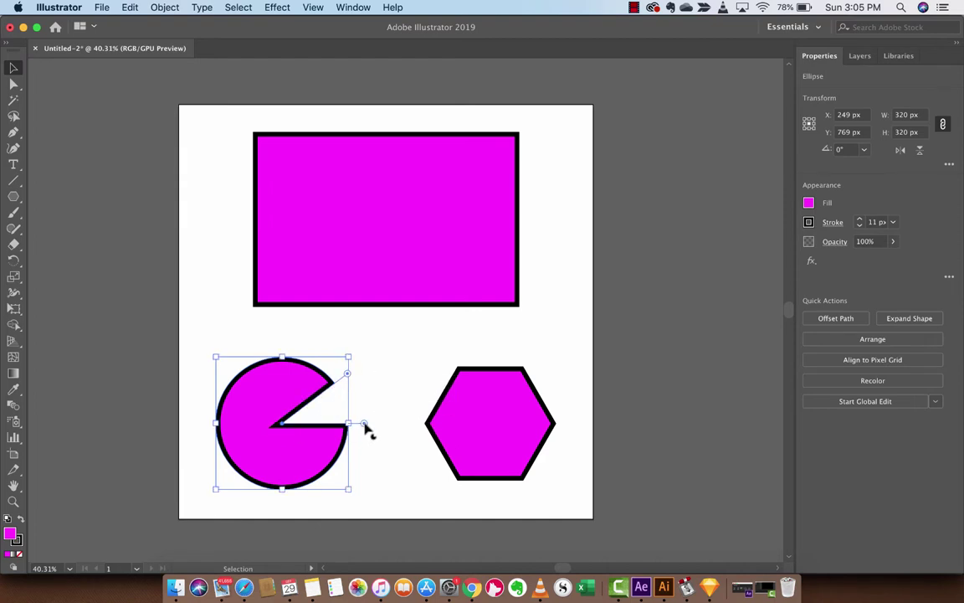
{"action": "left_click_drag", "start_coordinate": [367, 428], "coordinate": [346, 478]}
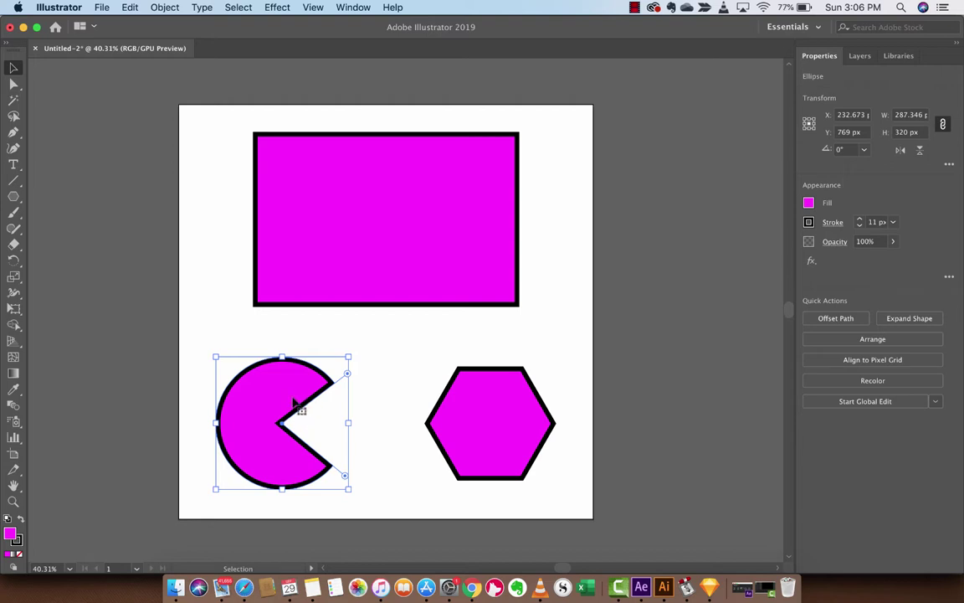
{"action": "left_click", "coordinate": [14, 68]}
{"action": "left_click", "coordinate": [475, 386]}
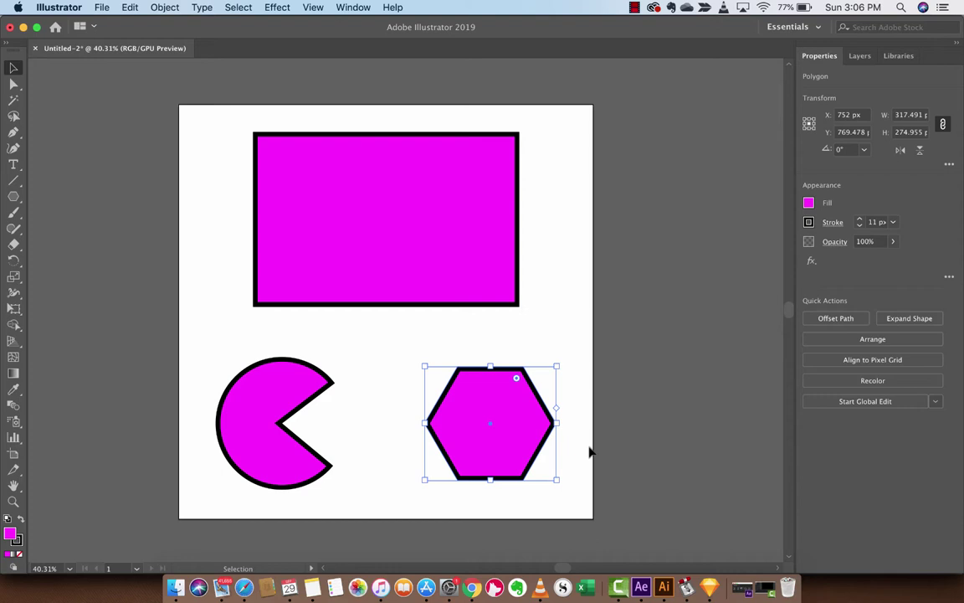
{"action": "left_click", "coordinate": [13, 195]}
{"action": "mouse_move", "coordinate": [211, 189]}
{"action": "left_mouse_down"}
{"action": "mouse_move", "coordinate": [270, 256]}
{"action": "mouse_move", "coordinate": [252, 224]}
{"action": "mouse_move", "coordinate": [243, 234]}
{"action": "left_mouse_up"}
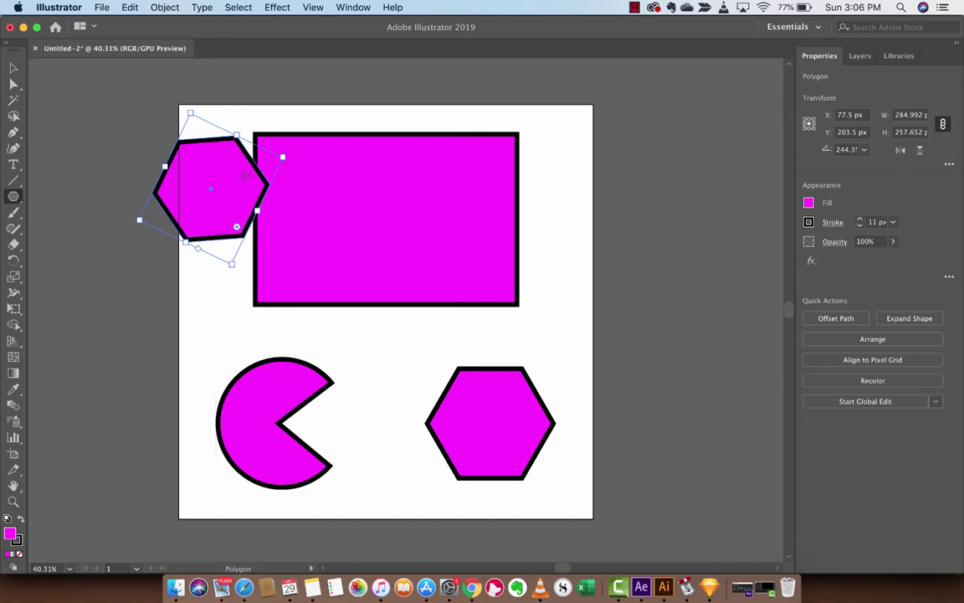
{"action": "key", "text": "v"}
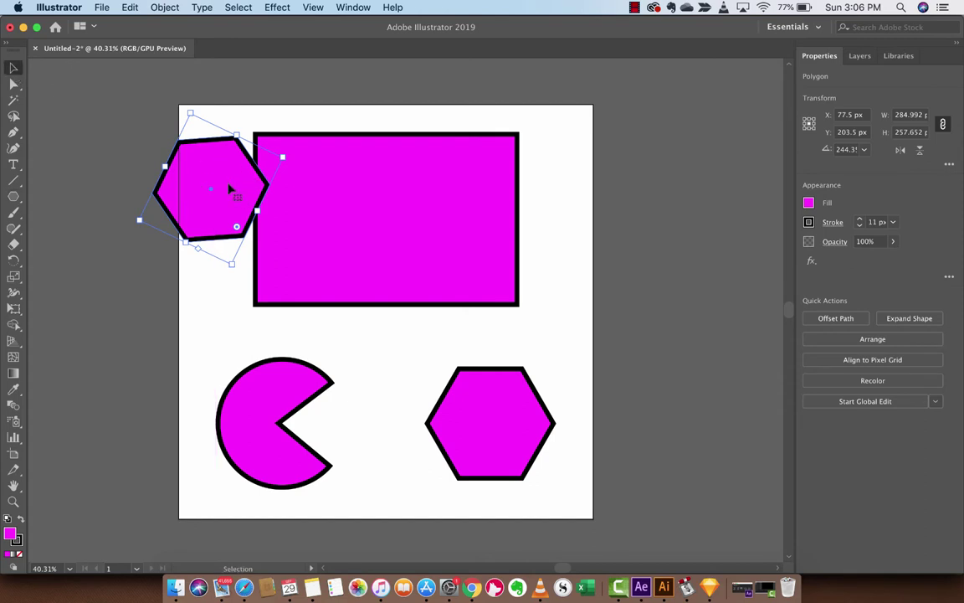
{"action": "key", "text": "Delete"}
{"action": "left_click", "coordinate": [475, 405]}
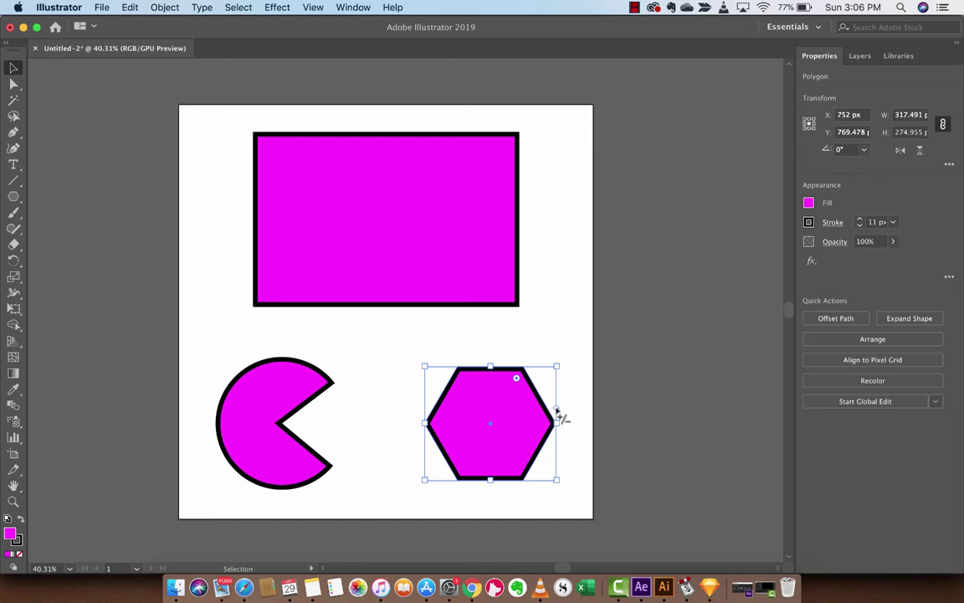
Drag the hexagon's side-count widget until the tooltip reads Sides: 5.
{"action": "mouse_move", "coordinate": [557, 414]}
{"action": "left_mouse_down"}
{"action": "mouse_move", "coordinate": [559, 381]}
{"action": "mouse_move", "coordinate": [552, 458]}
{"action": "mouse_move", "coordinate": [561, 390]}
{"action": "mouse_move", "coordinate": [558, 408]}
{"action": "left_mouse_up"}
{"action": "left_click_drag", "start_coordinate": [558, 398], "coordinate": [558, 399]}
{"action": "left_click_drag", "start_coordinate": [559, 399], "coordinate": [558, 400]}
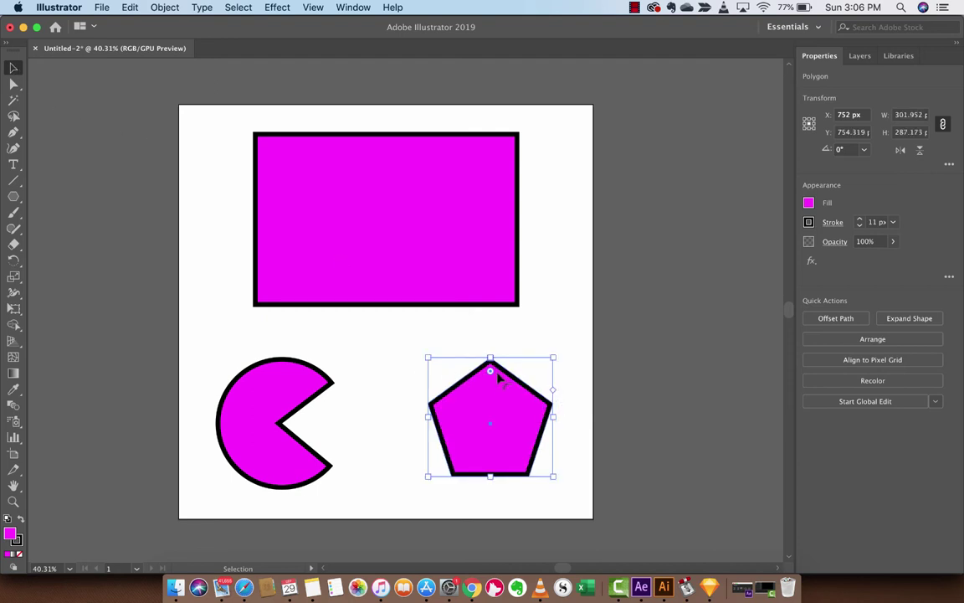
Round the pentagon's corners to about R: 94.81 px, then deselect it.
{"action": "mouse_move", "coordinate": [490, 371]}
{"action": "left_mouse_down"}
{"action": "mouse_move", "coordinate": [498, 456]}
{"action": "mouse_move", "coordinate": [498, 390]}
{"action": "left_mouse_up"}
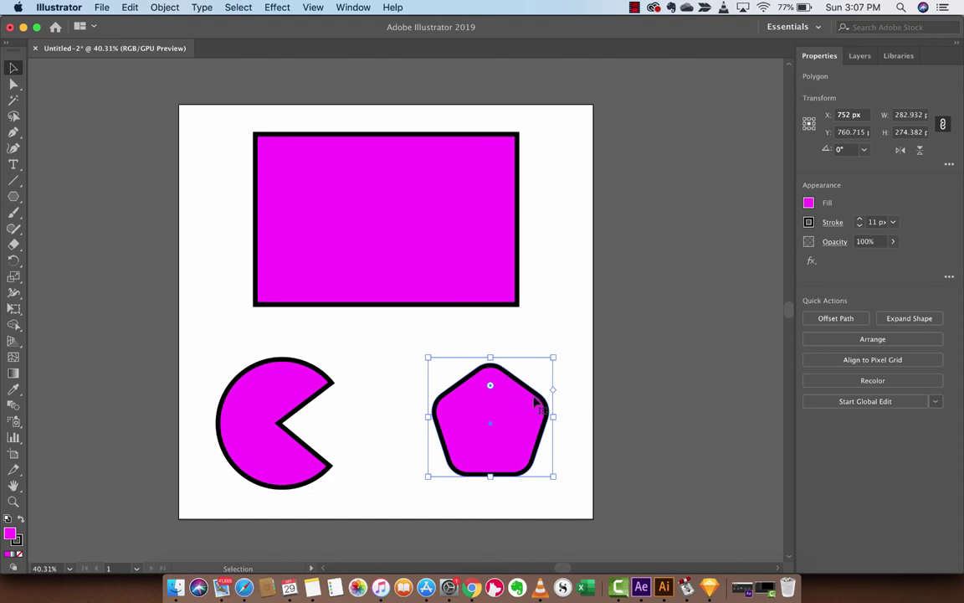
{"action": "left_click", "coordinate": [508, 321]}
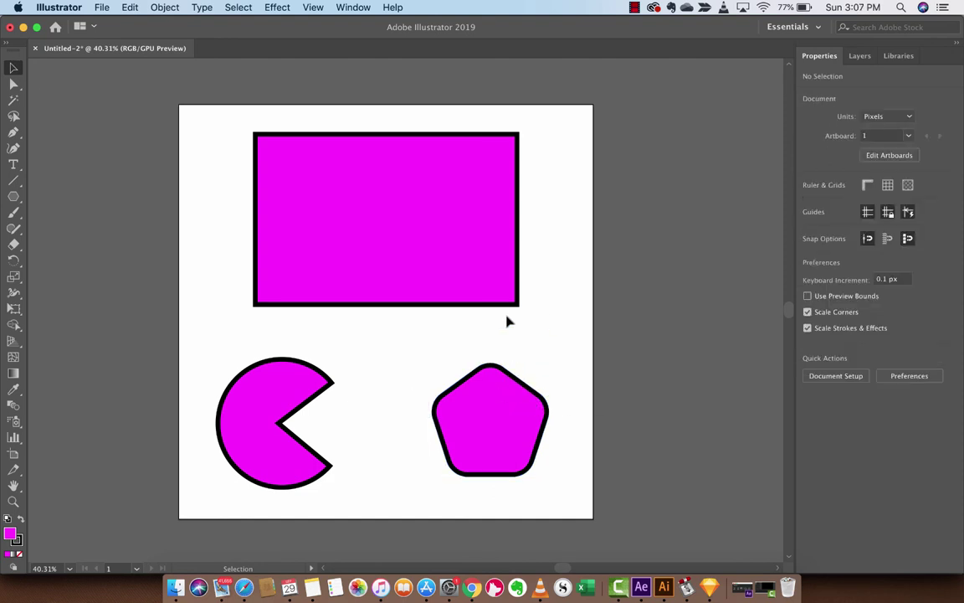